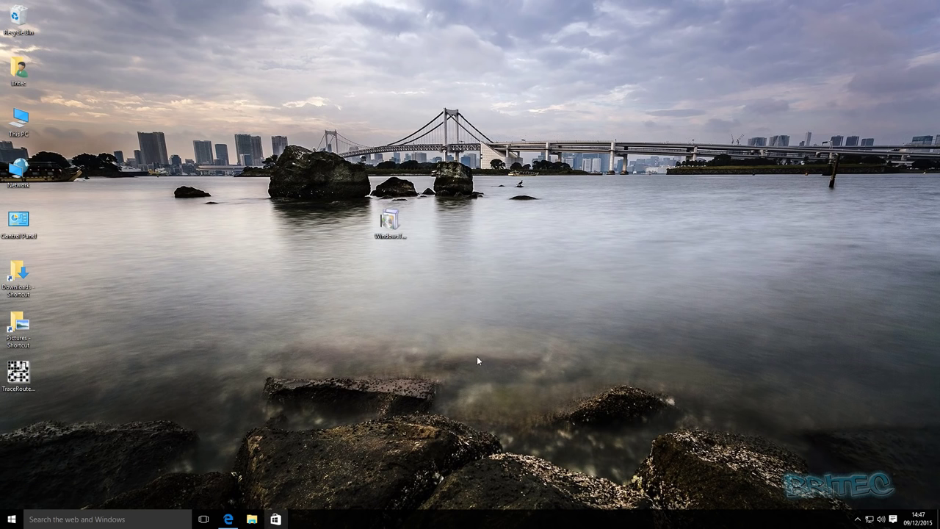
- Review the Administrative Templates (.admx) page in Edge, then return to the RSAT download tab
left_click(228, 518)
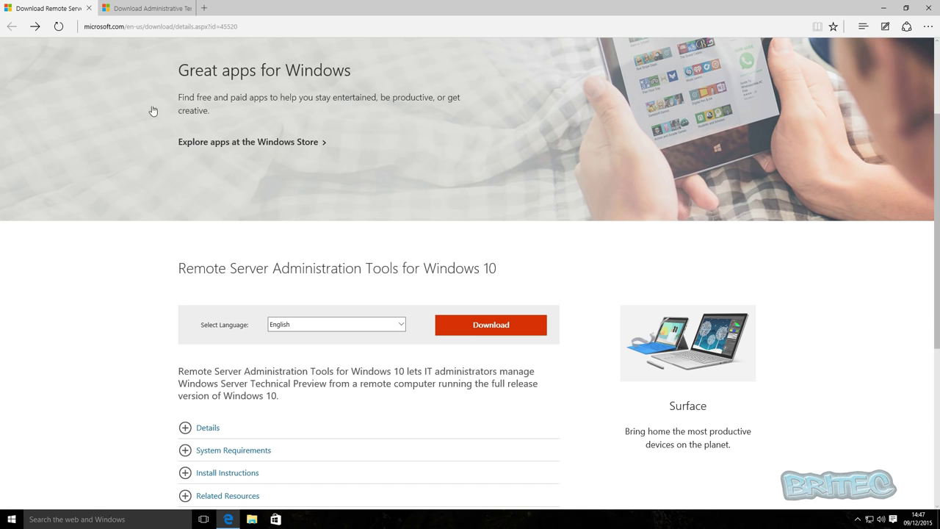
left_click(140, 9)
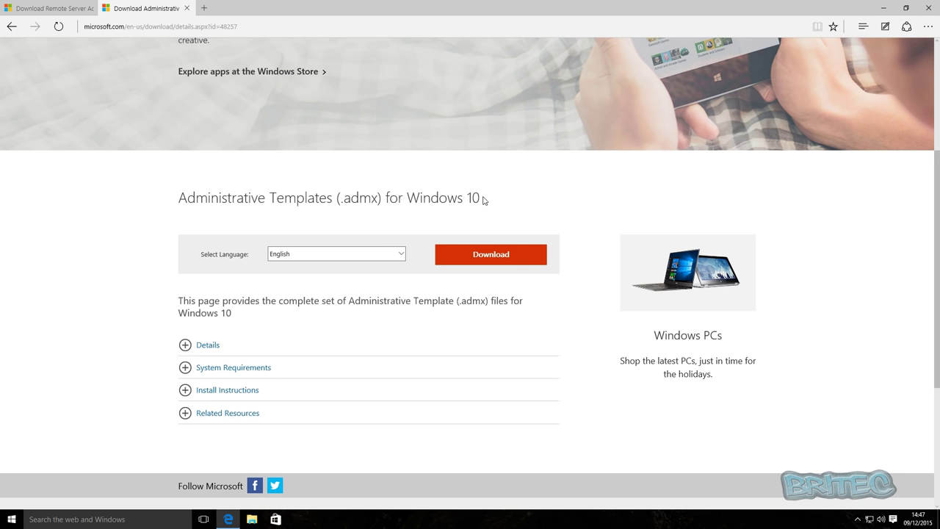
left_click_drag(482, 198, 178, 196)
left_click(144, 212)
left_click(41, 8)
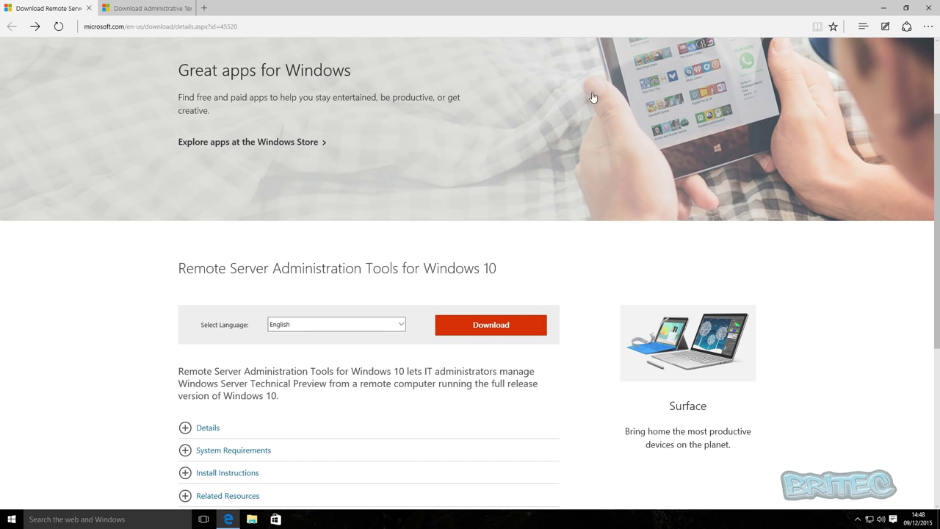
- Run the downloaded KB2693643 installer from the desktop, confirm the install and accept the licence terms
left_click(882, 7)
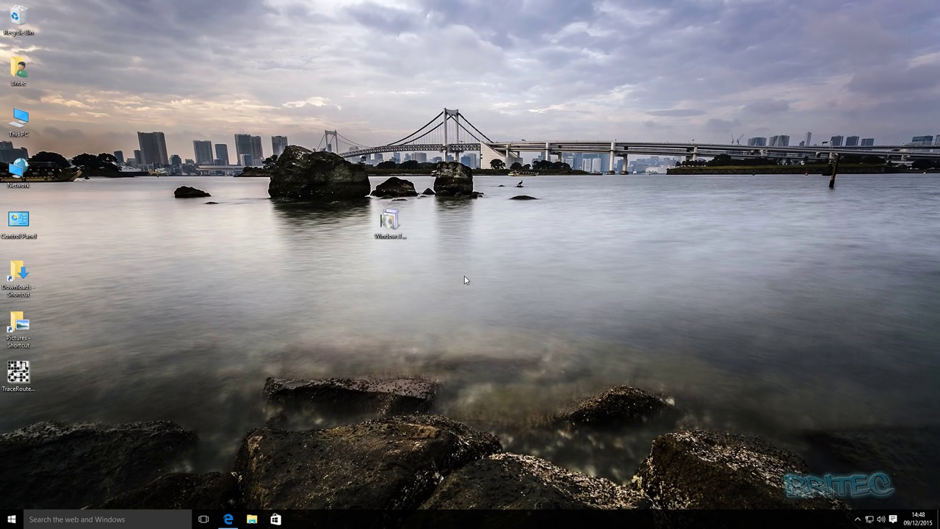
left_click(390, 224)
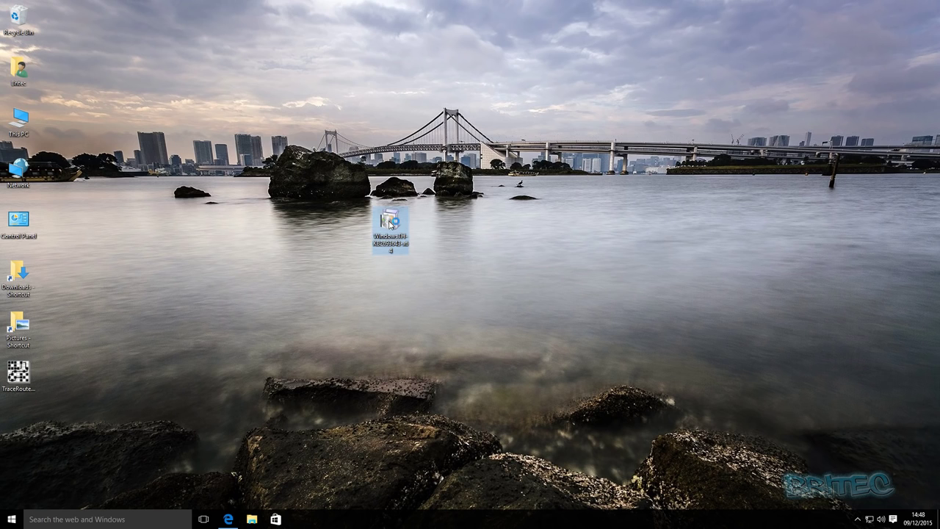
double_click(390, 223)
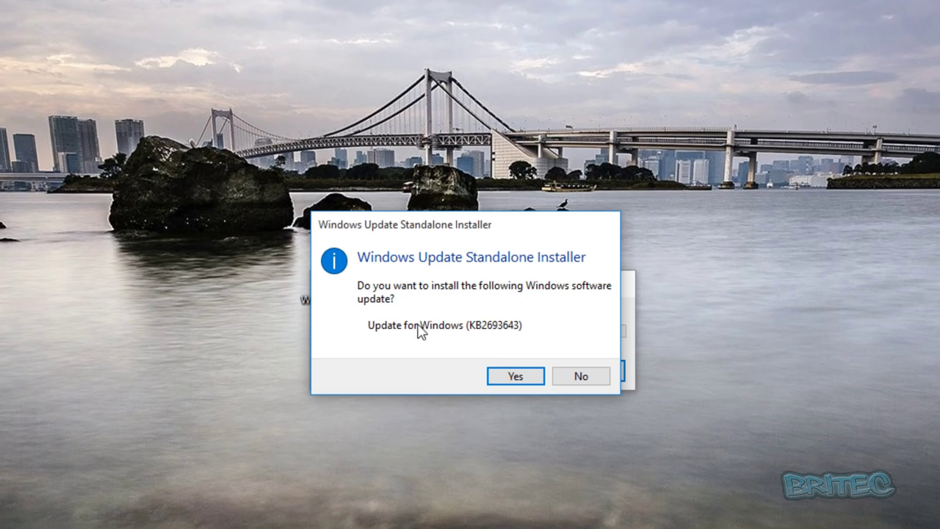
left_click(517, 377)
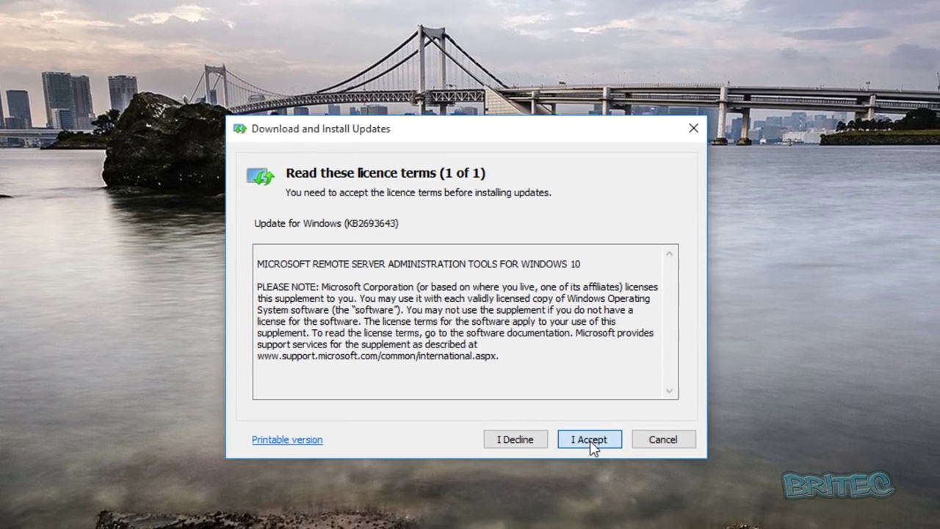
left_click(595, 483)
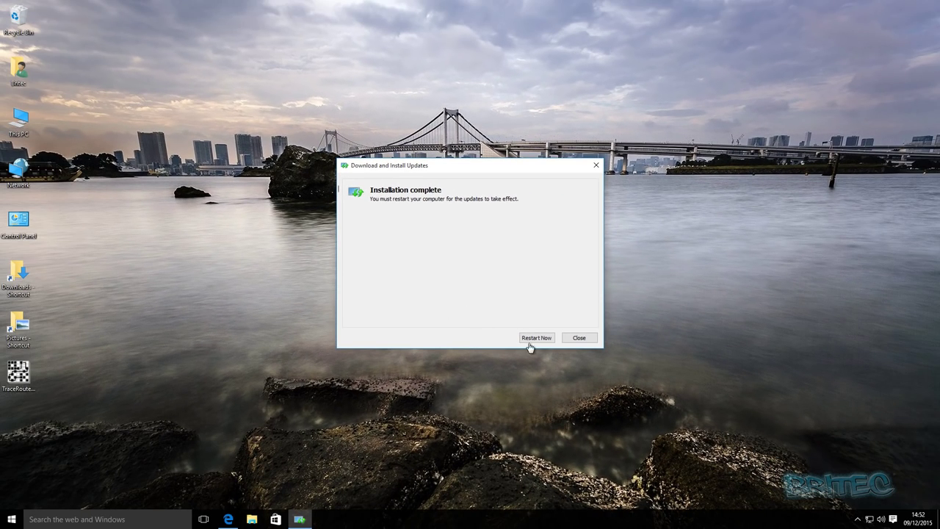
- Restart Windows now to finish applying the KB2693643 update
left_click(536, 338)
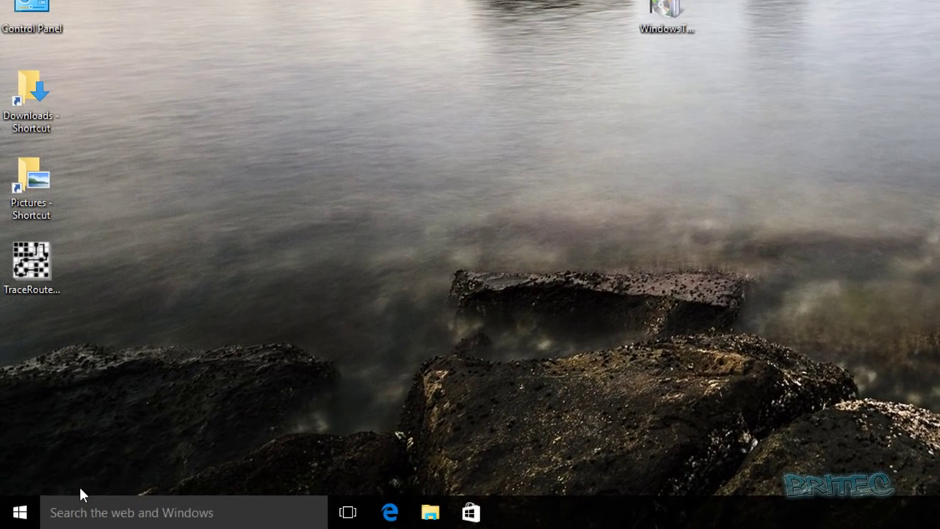
- Search Start for 'uninstall' to reach Programs and Features and show the Windows Features list
left_click(16, 516)
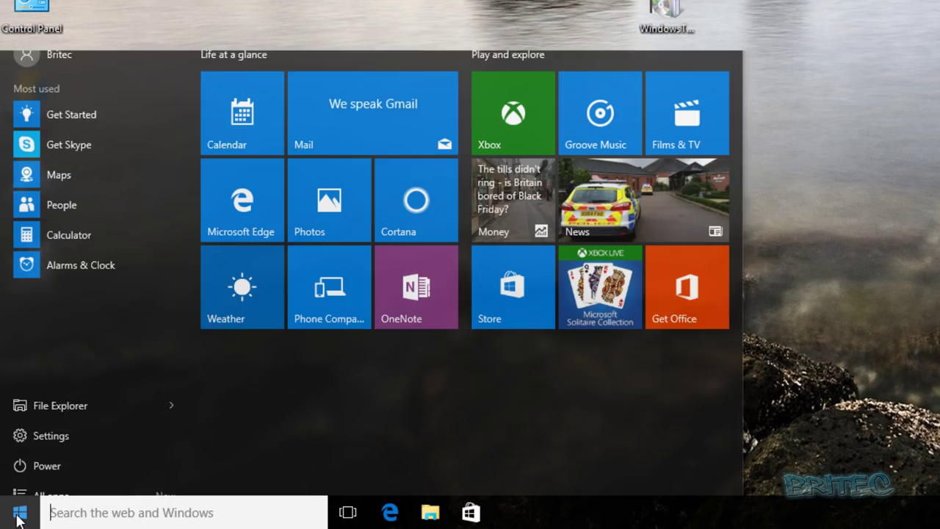
left_click(63, 514)
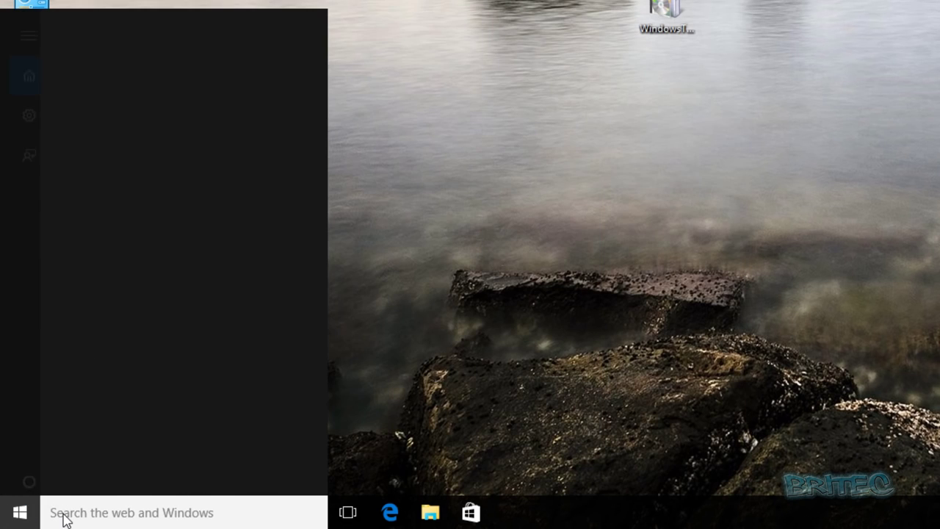
type("u")
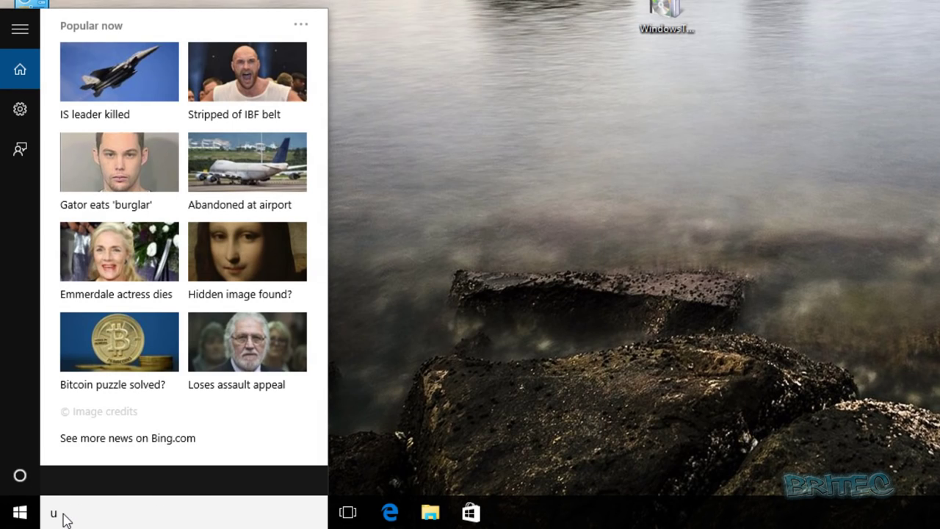
type("ninstall")
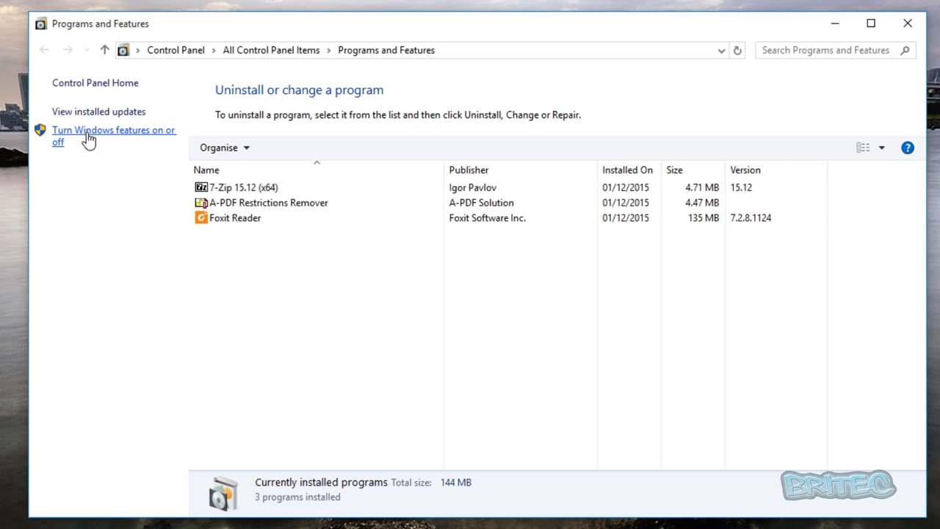
left_click(141, 137)
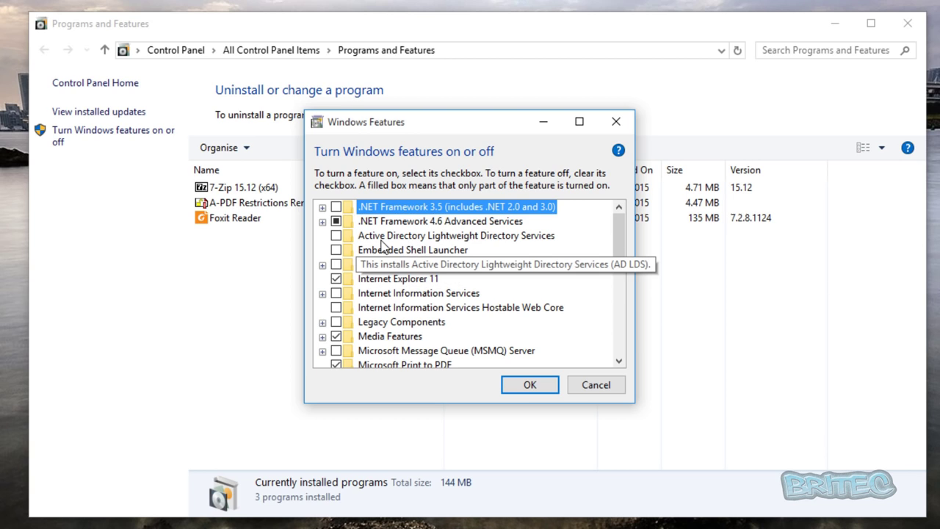
left_click(336, 235)
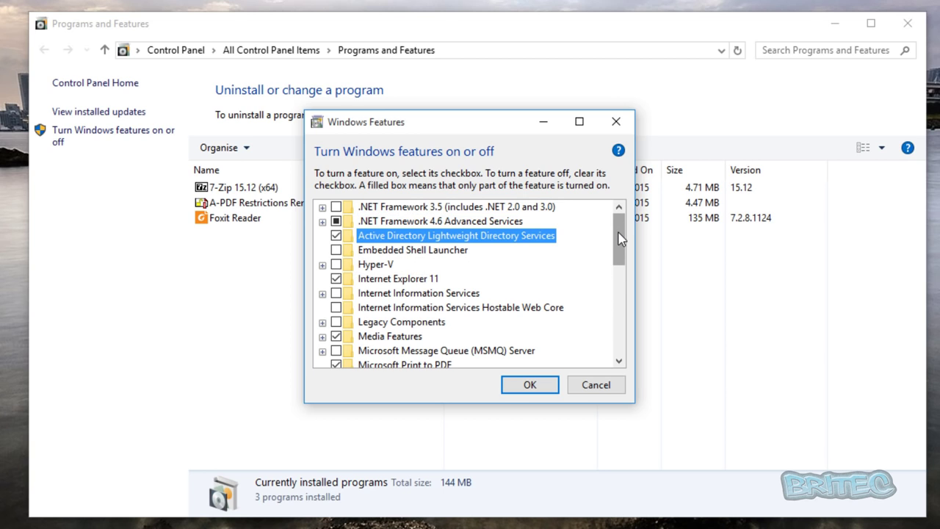
key("Down")
key("Down")
key("Down")
key("Down")
key("Down")
left_click_drag(620, 246, 587, 289)
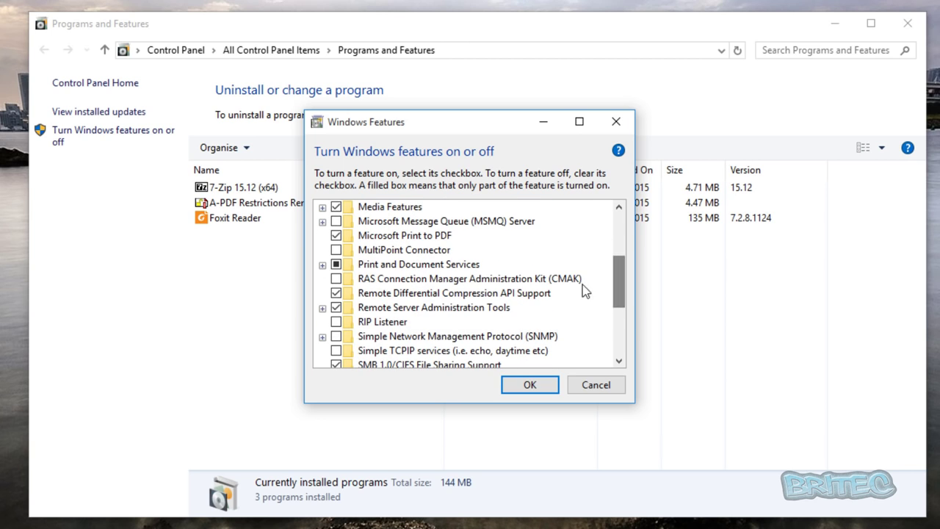
left_click(337, 279)
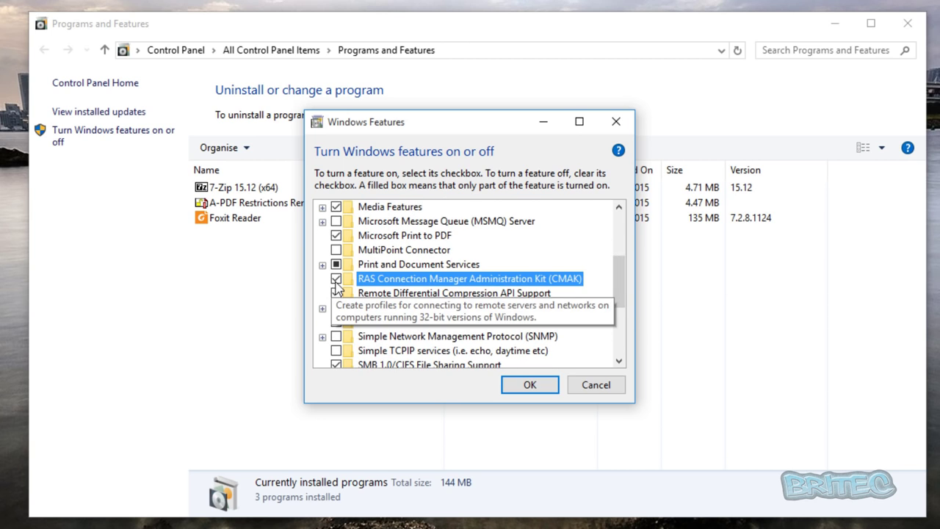
scroll(332, 287, "down", 1)
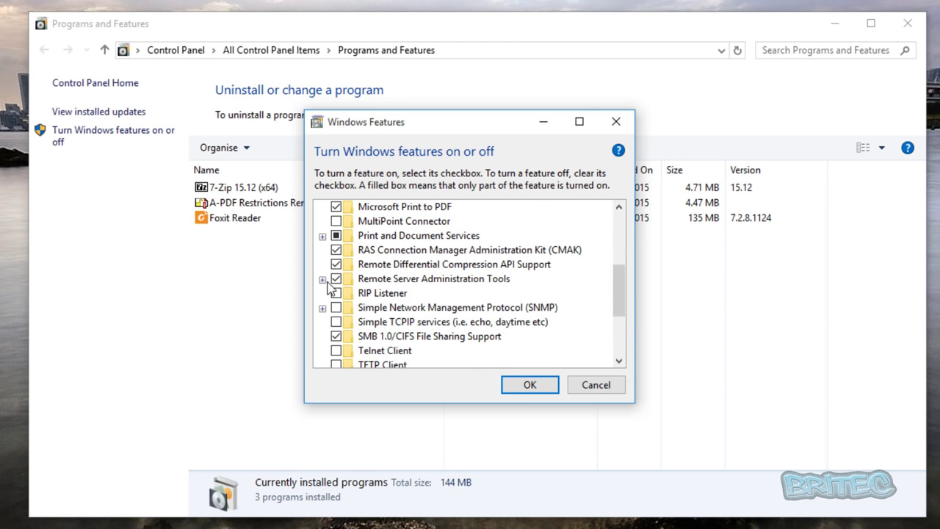
left_click(322, 279)
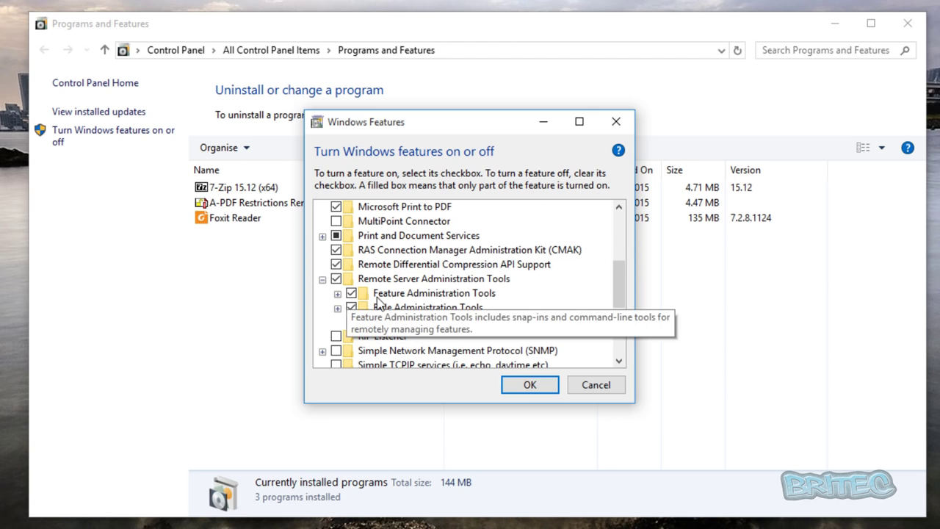
left_click(337, 293)
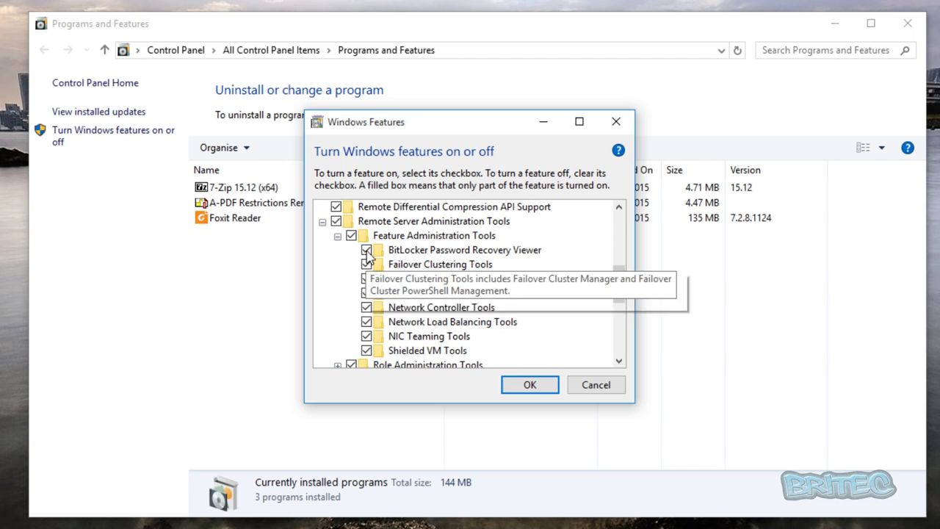
left_click(337, 365)
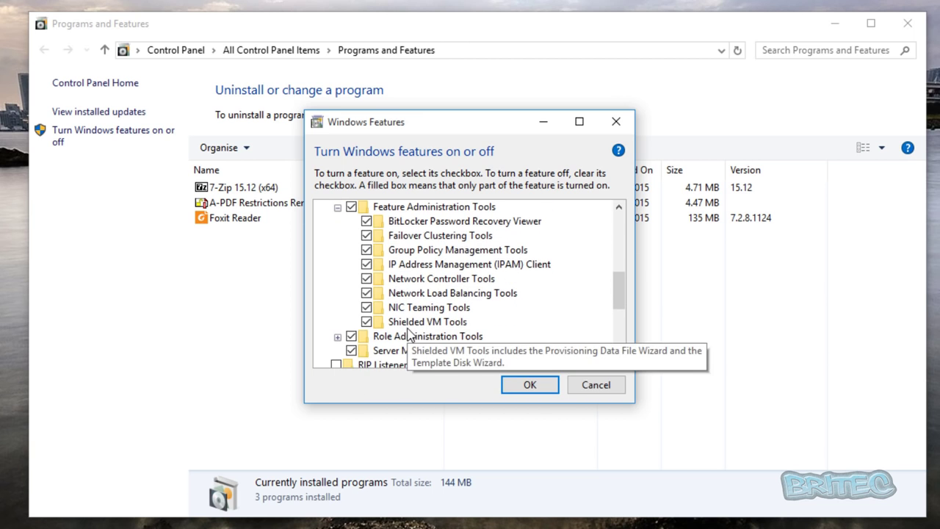
left_click(337, 336)
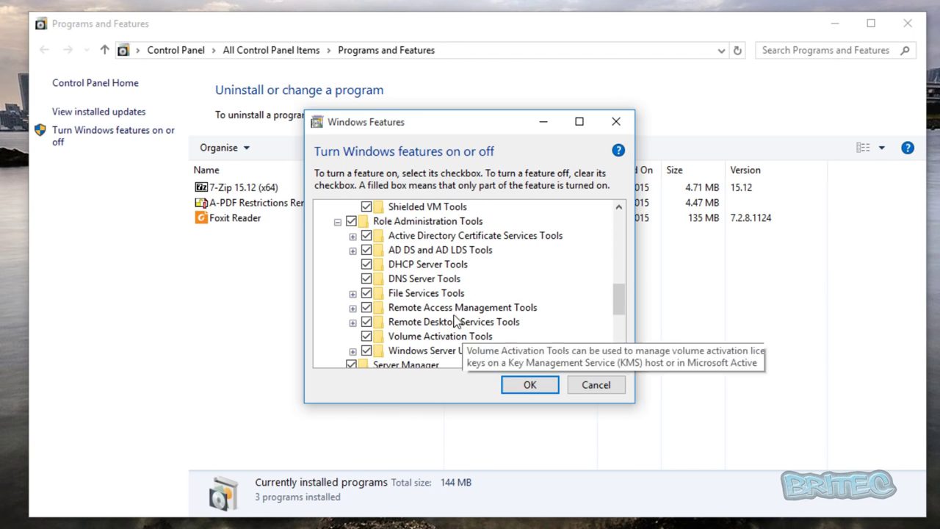
left_click(353, 250)
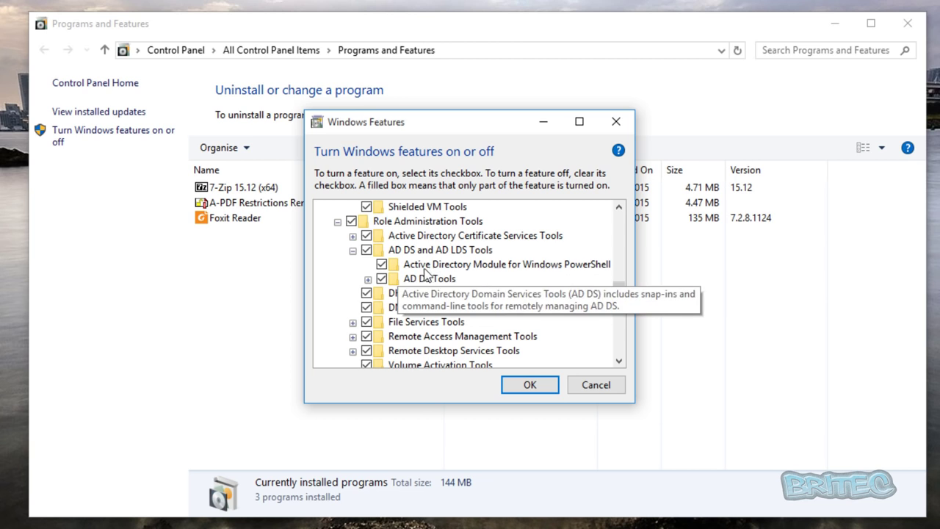
left_click(353, 250)
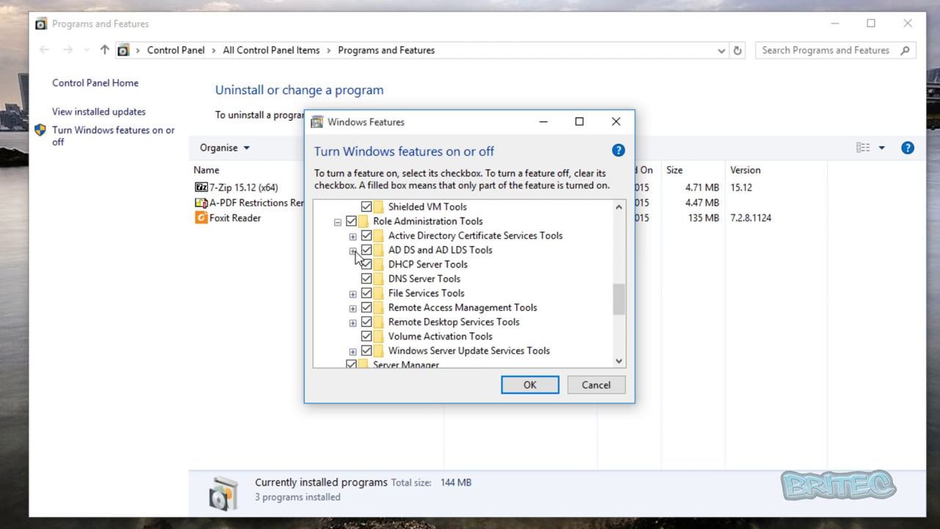
left_click(352, 236)
left_click(352, 236)
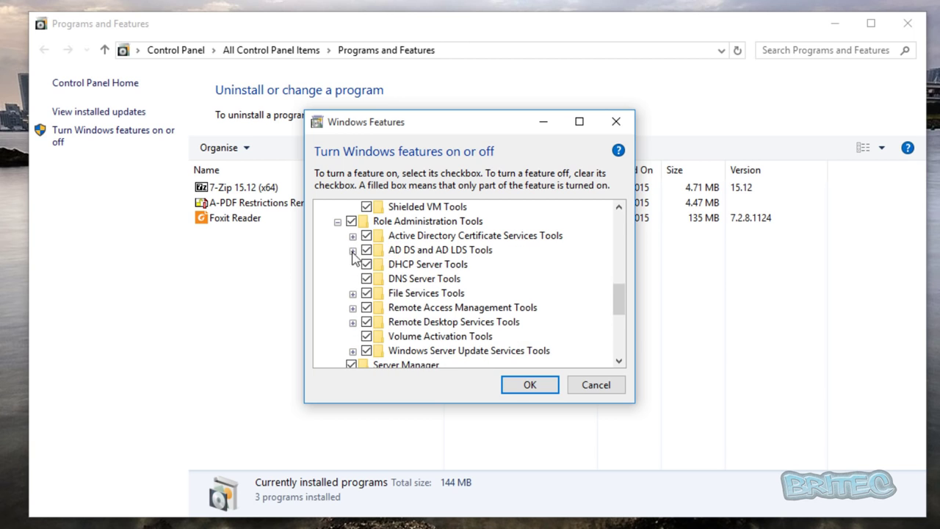
left_click(353, 293)
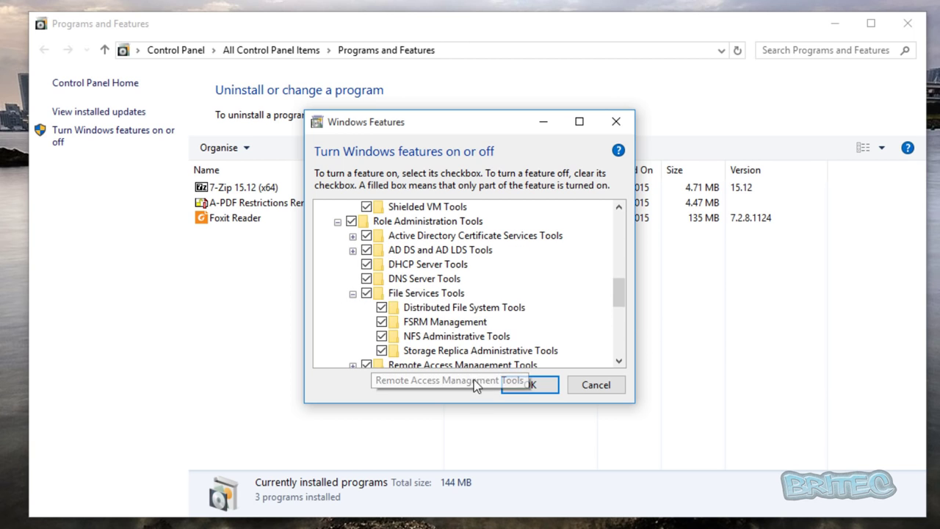
left_click(501, 284)
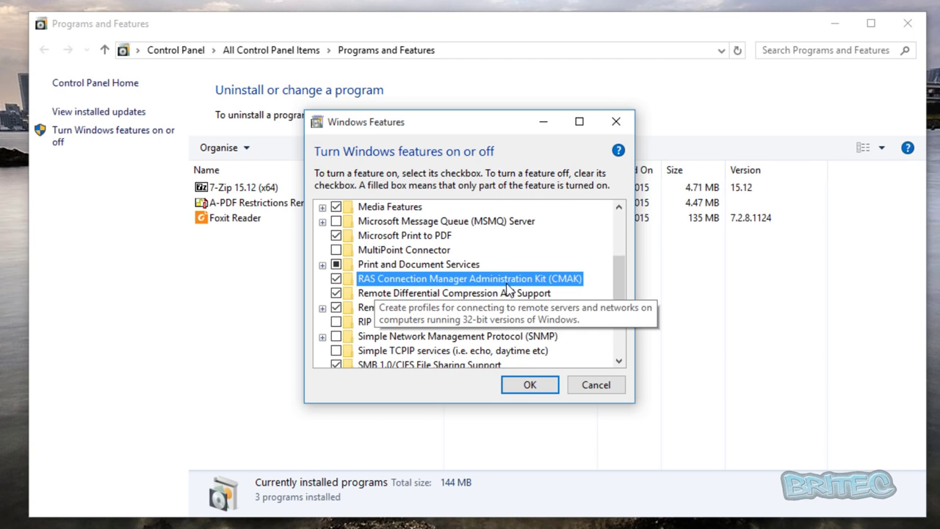
- Apply the selected Windows feature changes and dismiss the changes-completed message
left_click(547, 392)
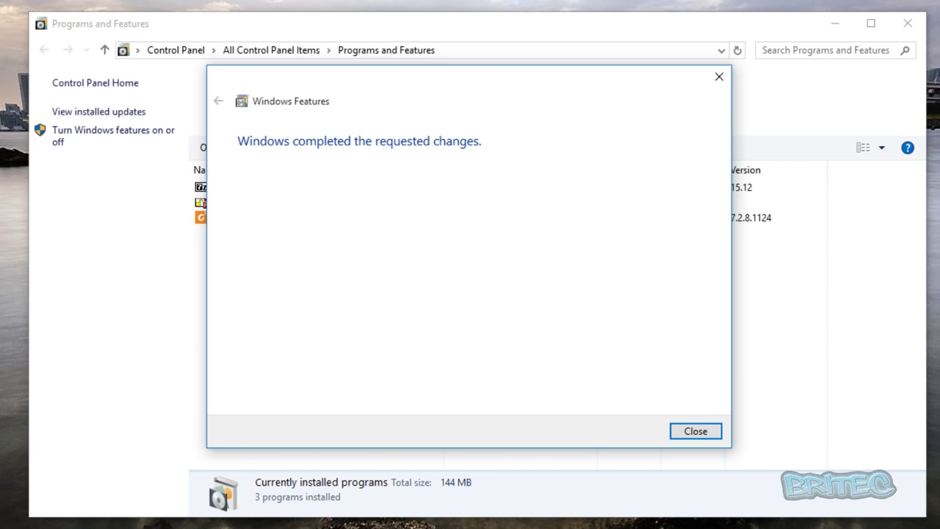
left_click(696, 436)
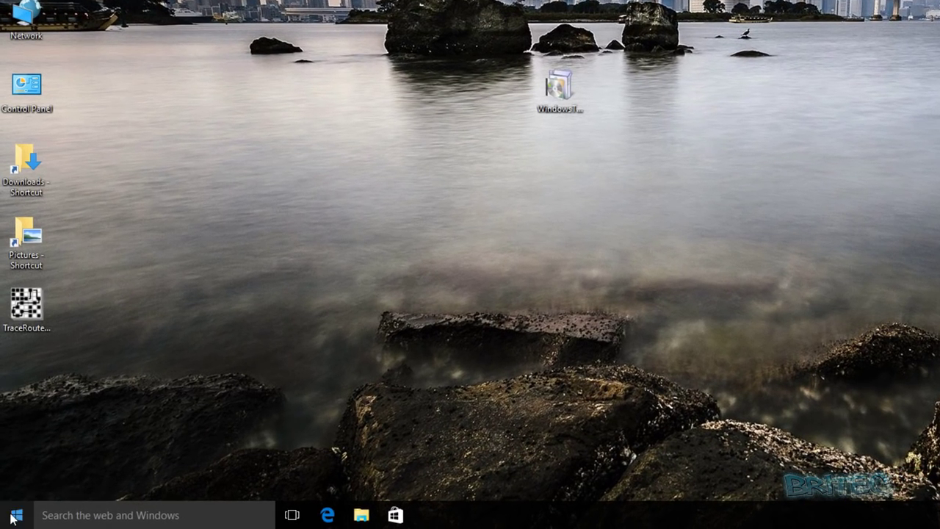
- Open Control Panel from the power-user menu, switching View by to Category and back to Large icons
right_click(12, 516)
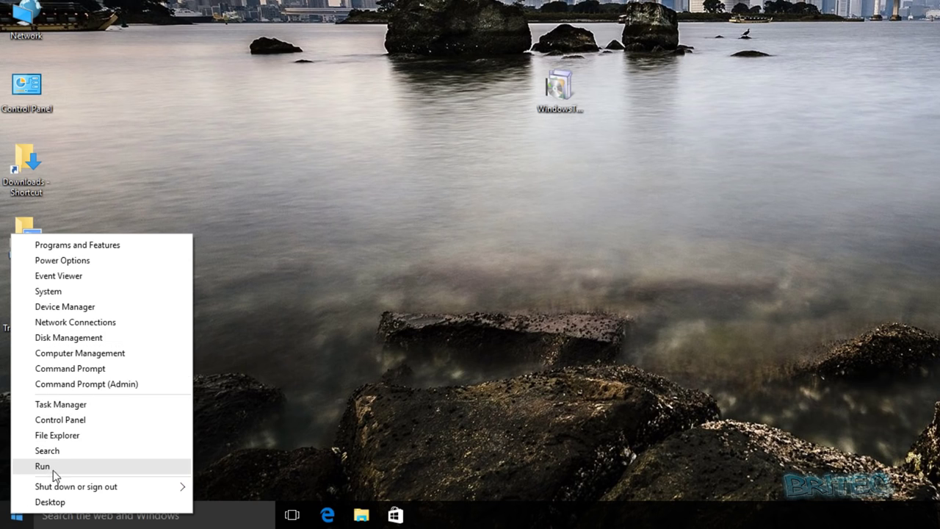
left_click(63, 420)
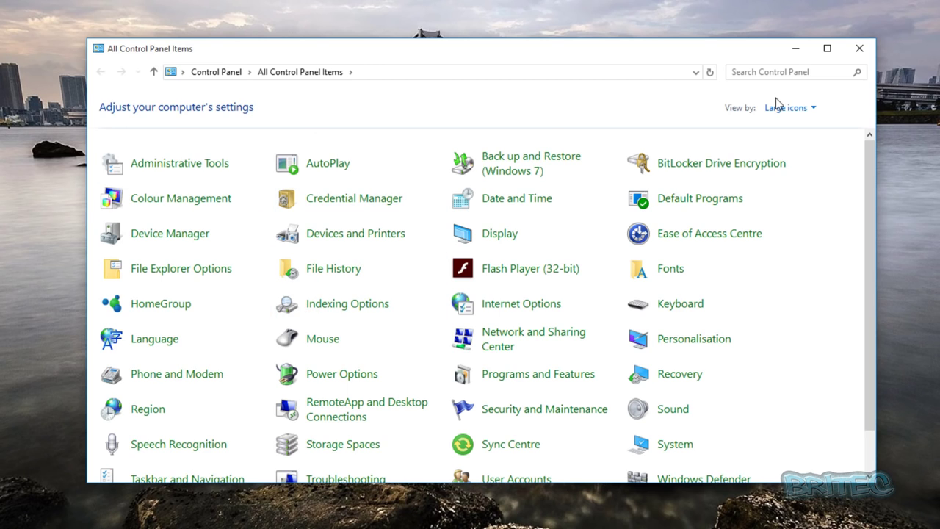
left_click(811, 109)
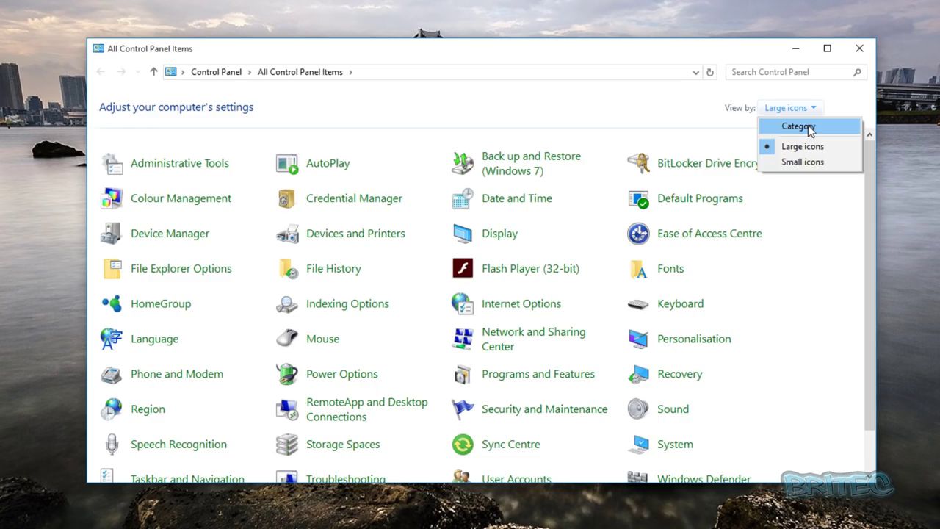
left_click(805, 126)
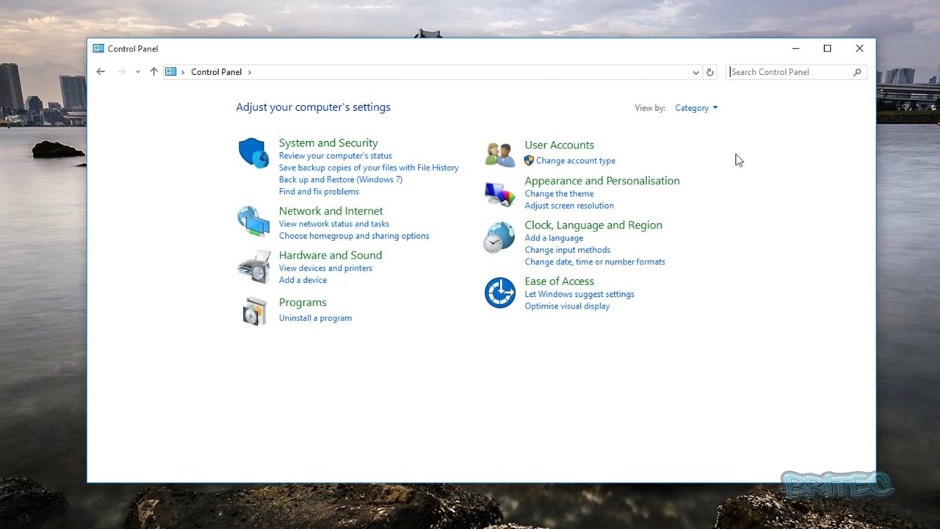
left_click(716, 108)
left_click(730, 147)
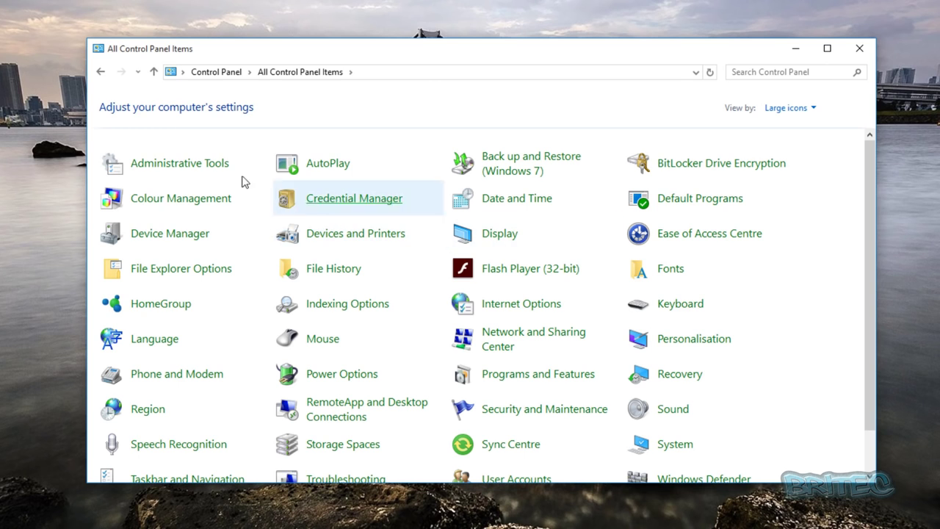
- Open Administrative Tools, look inside the Remote Desktop Services folder, then go back
left_click(161, 168)
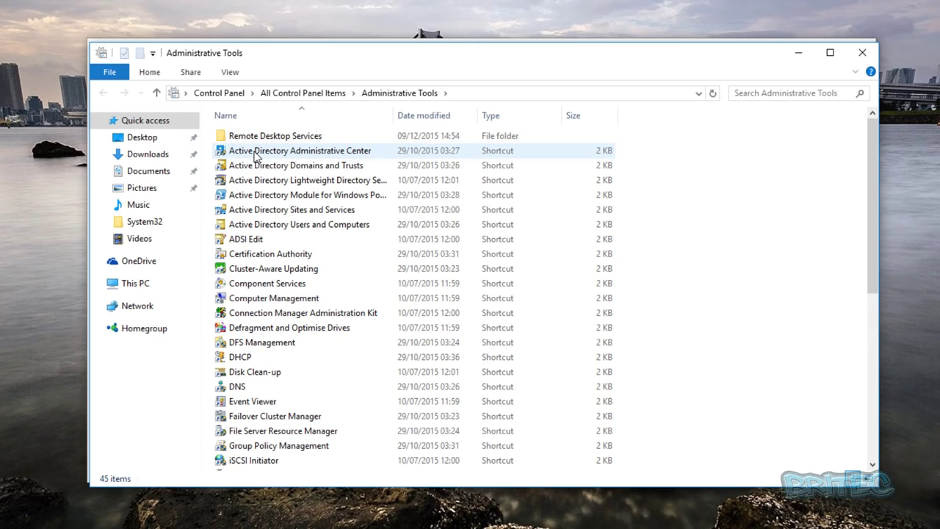
scroll(278, 345, "down", 3)
scroll(277, 358, "up", 3)
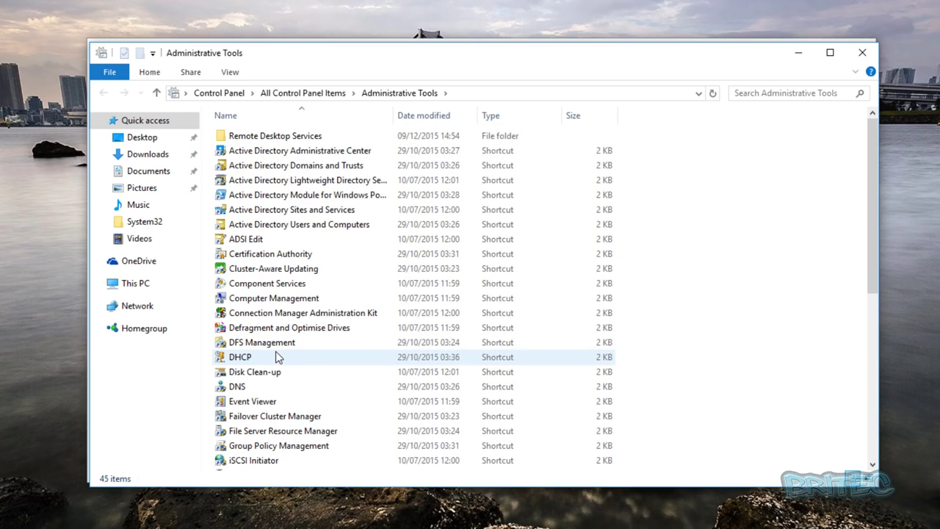
double_click(263, 138)
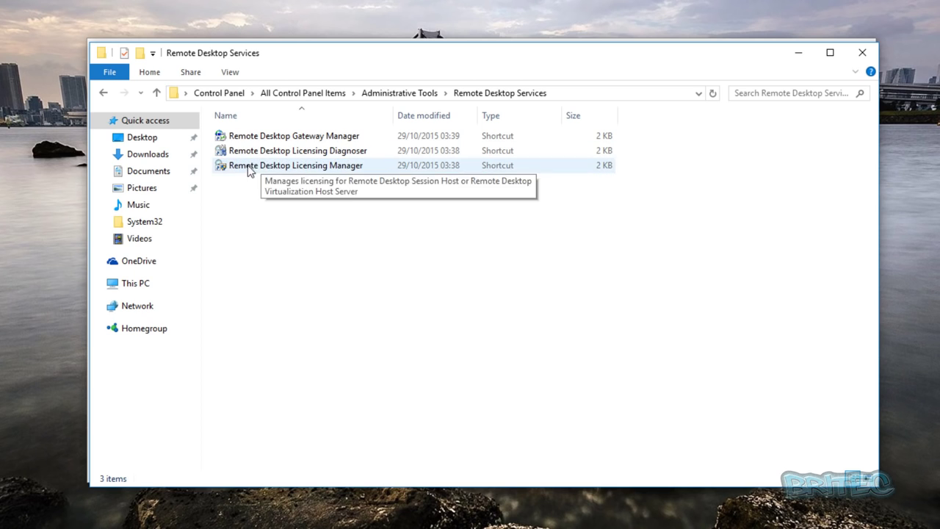
left_click(103, 92)
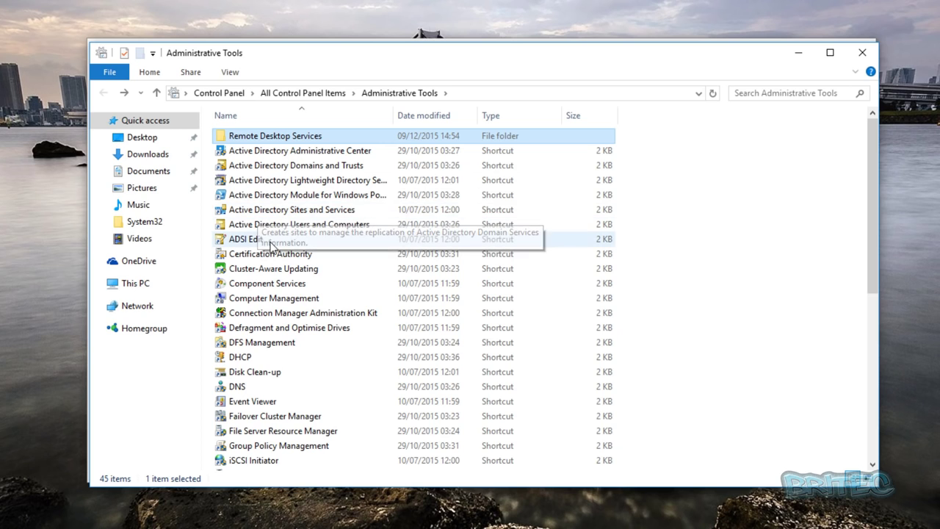
double_click(284, 226)
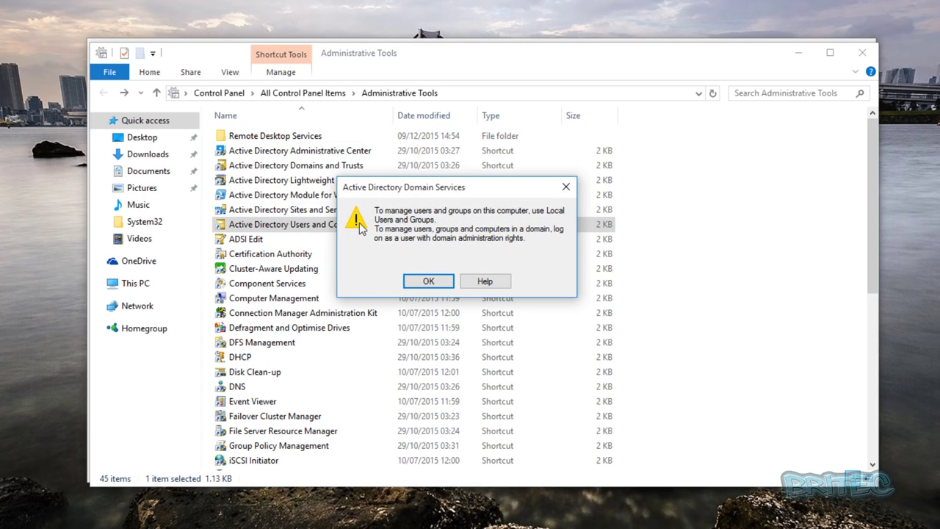
left_click(425, 281)
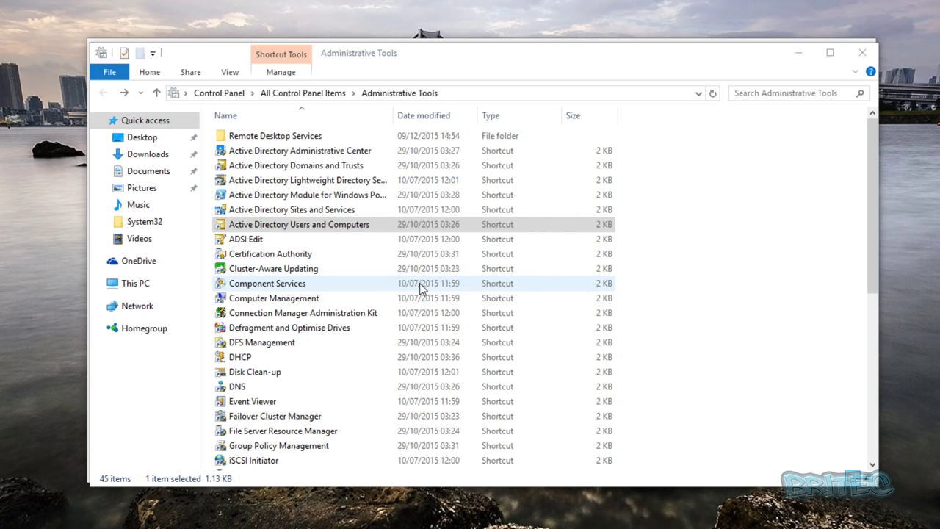
double_click(294, 224)
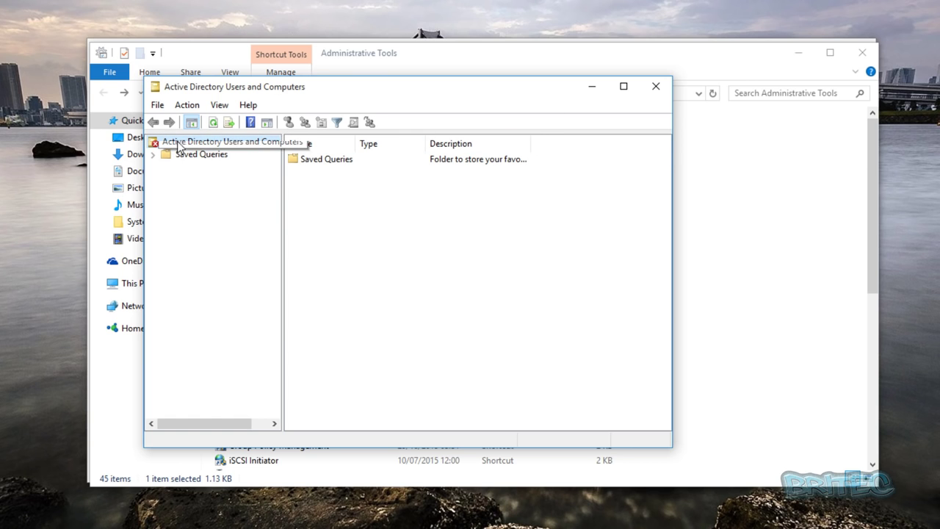
left_click(655, 87)
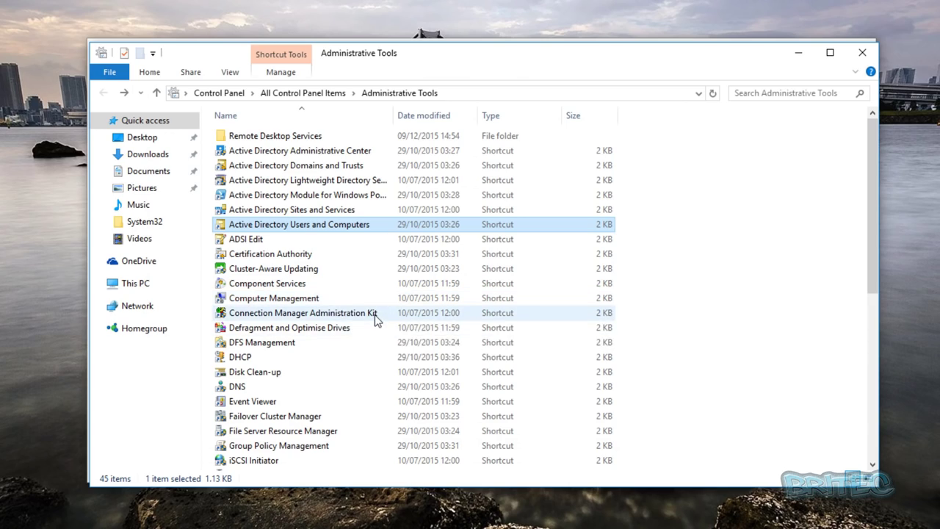
scroll(375, 321, "down", 5)
scroll(374, 320, "up", 5)
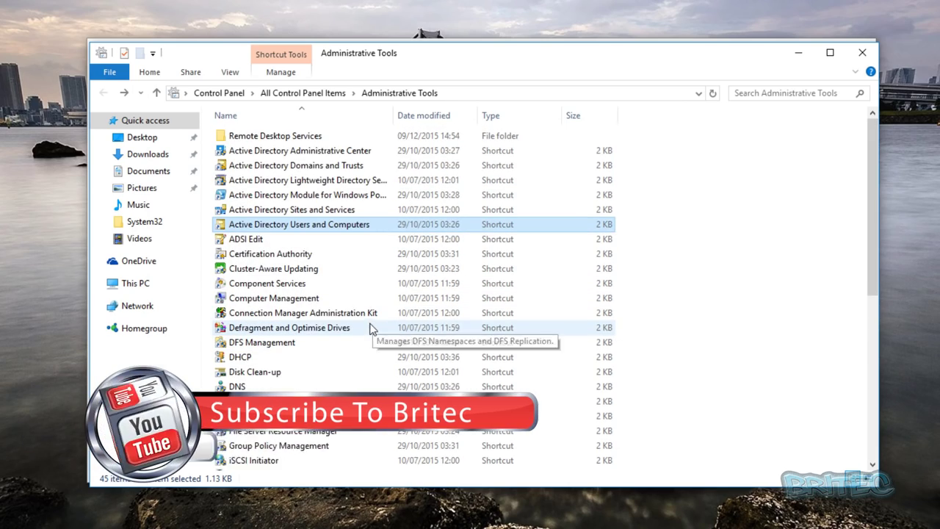
- Close both the Administrative Tools and Control Panel windows
left_click(860, 53)
left_click(820, 76)
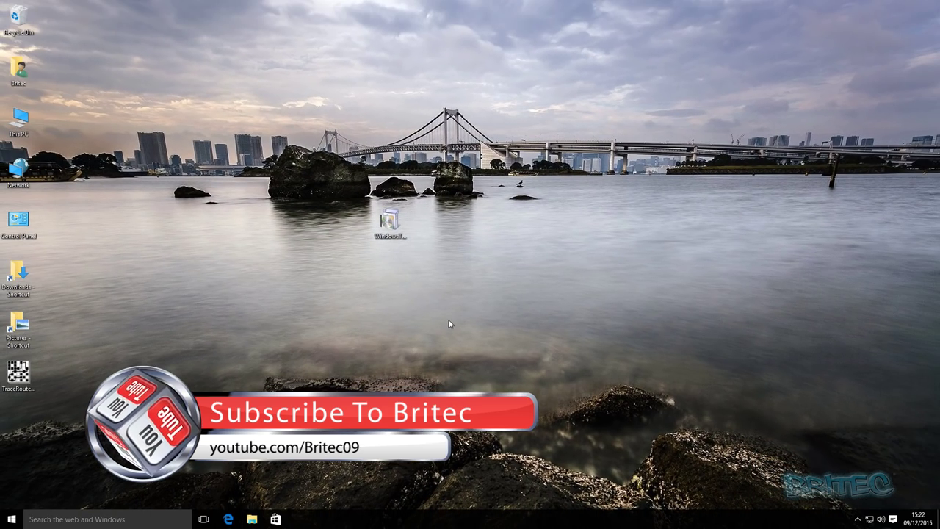